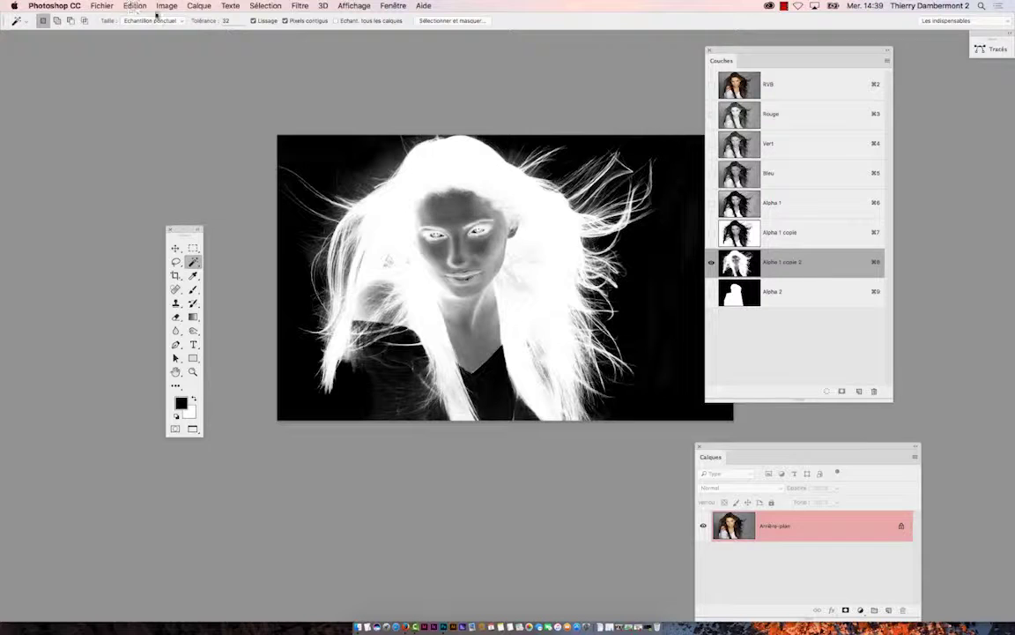
- Load the Alpha 1 copie 2 channel as a selection and add the Alpha 2 channel to it
{"action": "left_click", "coordinate": [160, 6]}
{"action": "mouse_move", "coordinate": [169, 35]}
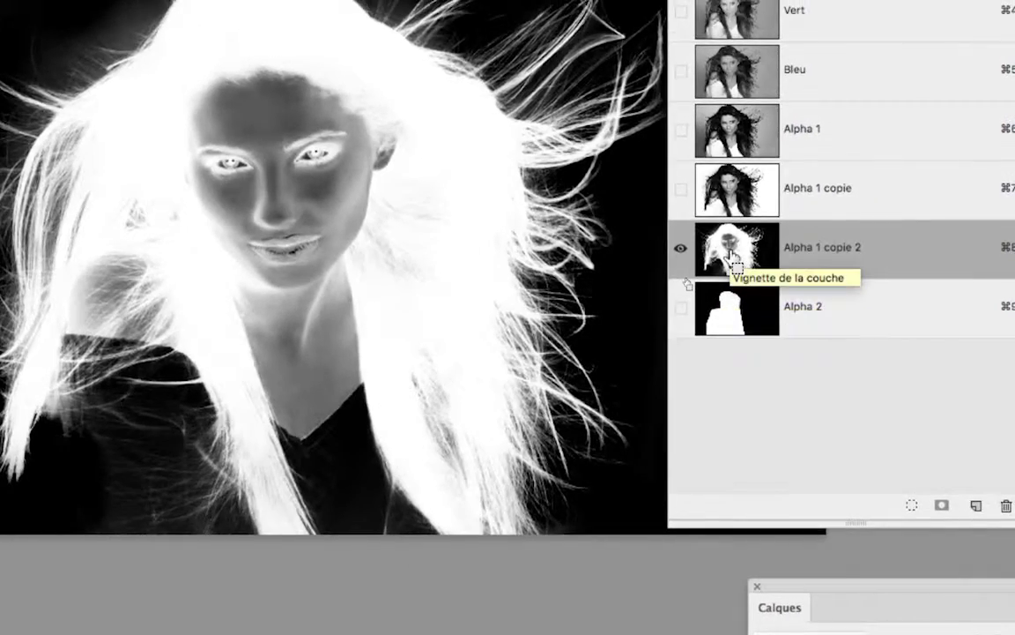
{"action": "left_click", "coordinate": [731, 256], "text": "super"}
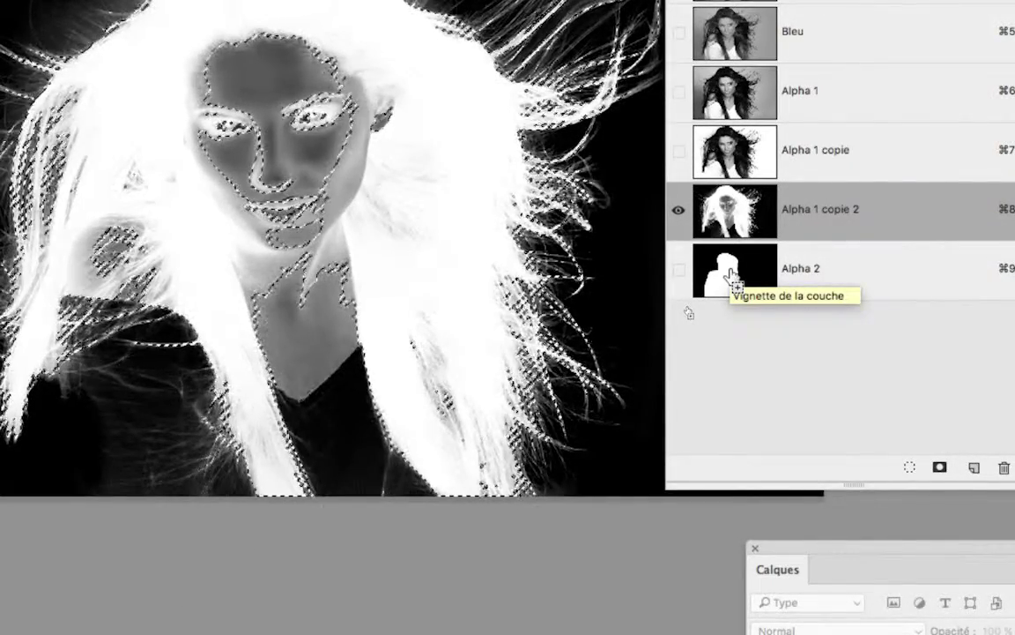
{"action": "left_click", "coordinate": [731, 275], "text": "super"}
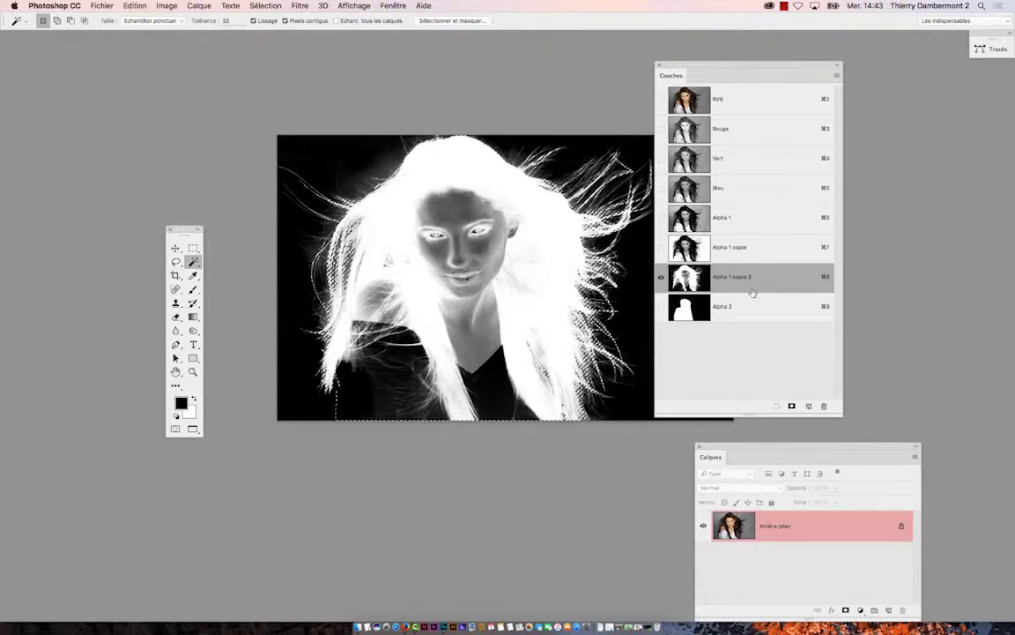
{"action": "key", "text": "shift"}
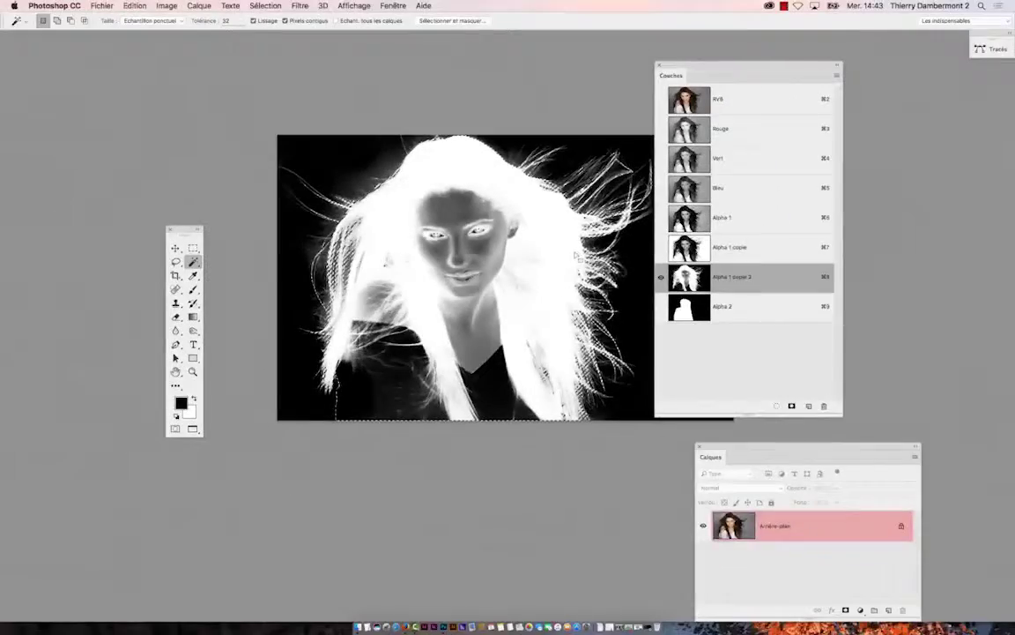
- Save the combined selection as a new, unnamed alpha channel in pexels-photo-114411-03.psd
{"action": "left_click", "coordinate": [262, 6]}
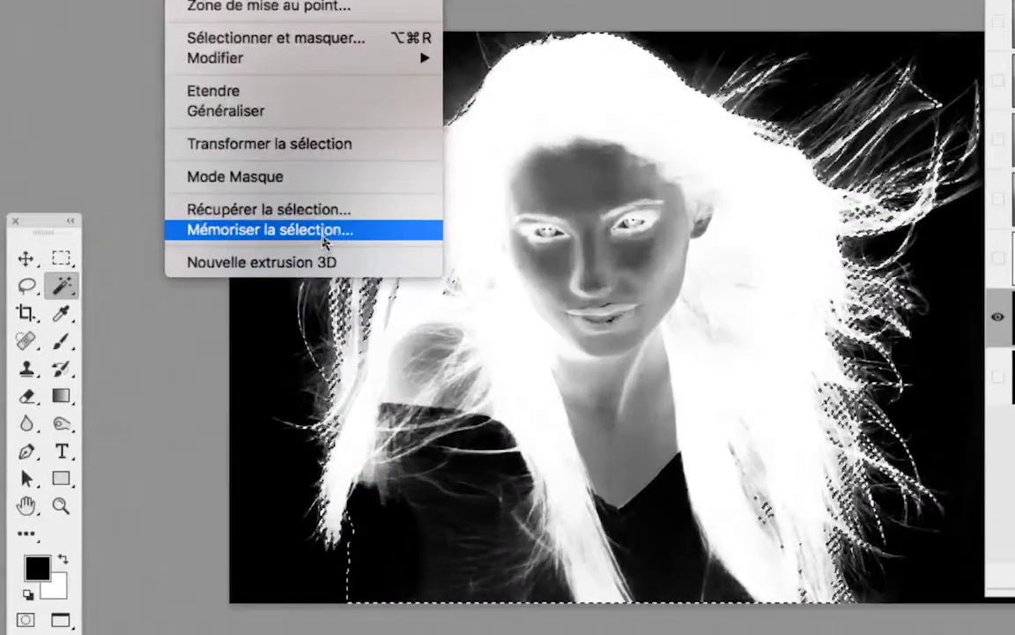
{"action": "left_click", "coordinate": [324, 230]}
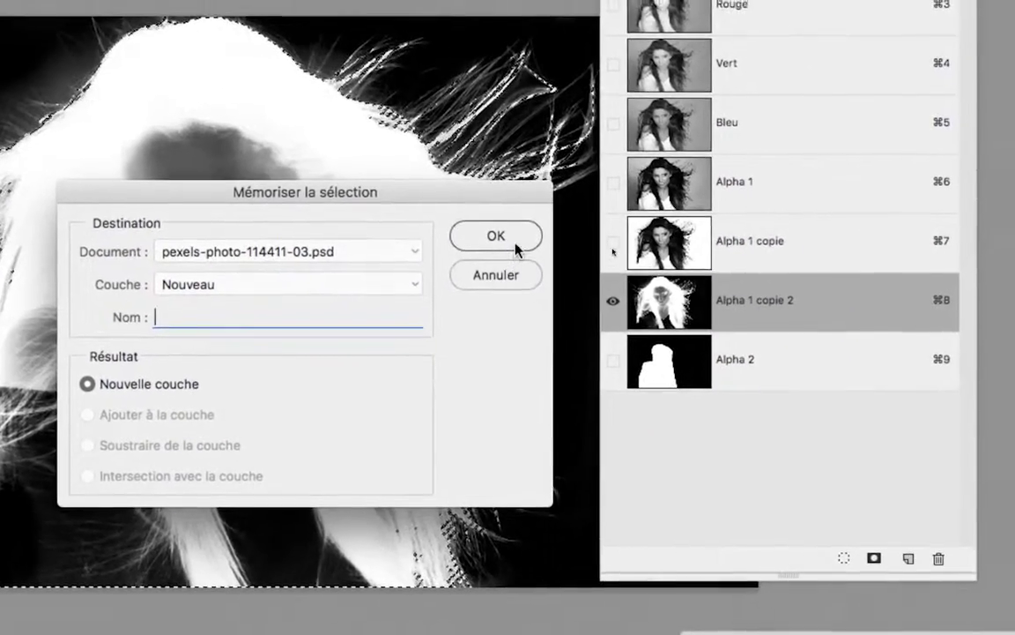
{"action": "left_click", "coordinate": [705, 184]}
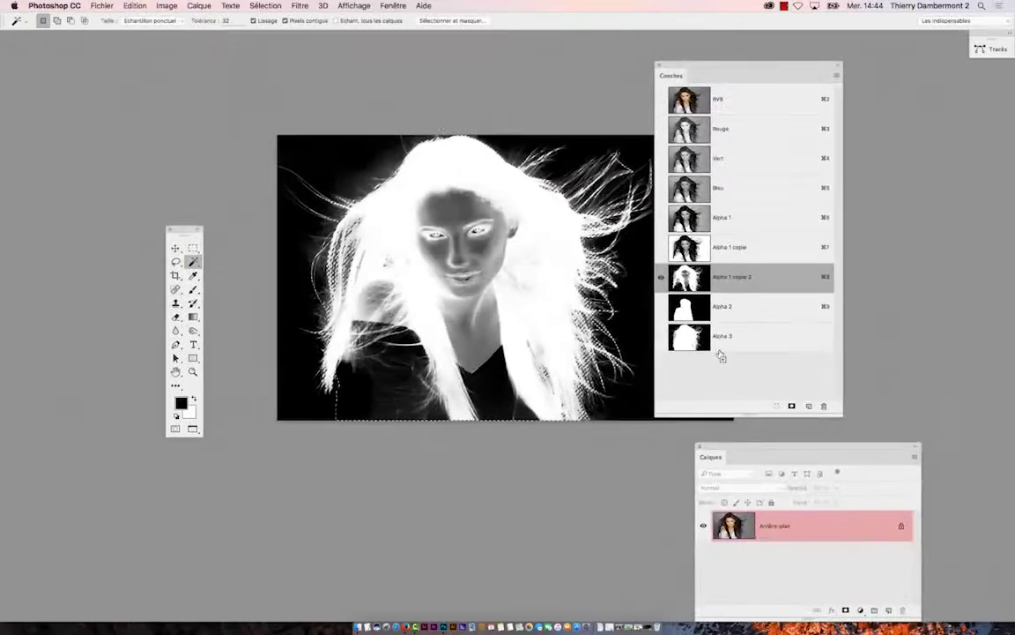
- Save the document in Photoshop format as pexels-photo-114411-04.psd in the cheveux folder, keeping the alpha channels
{"action": "left_click", "coordinate": [103, 5]}
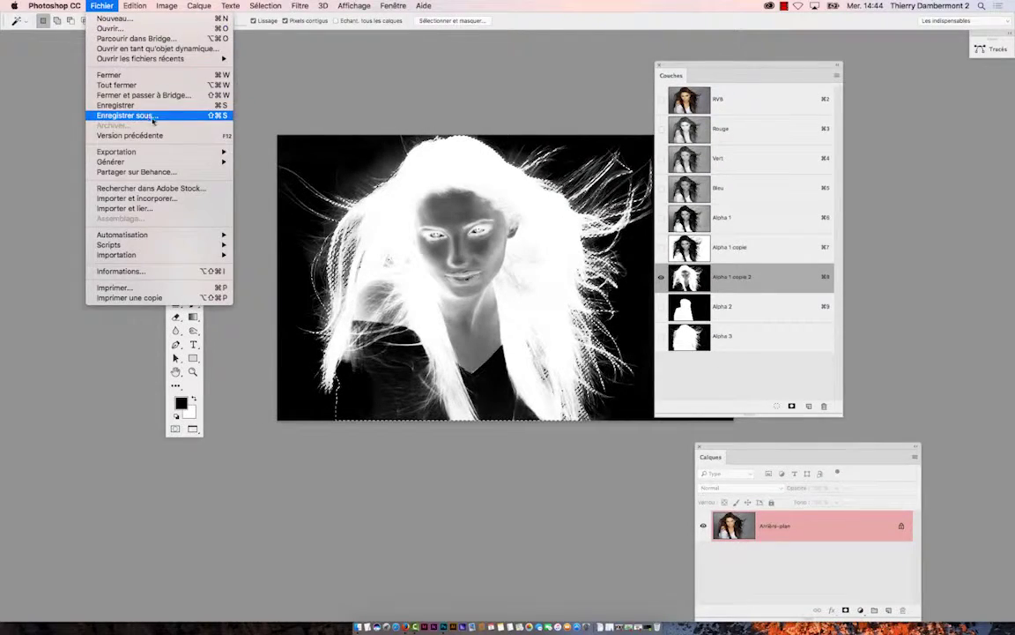
{"action": "left_click", "coordinate": [152, 115]}
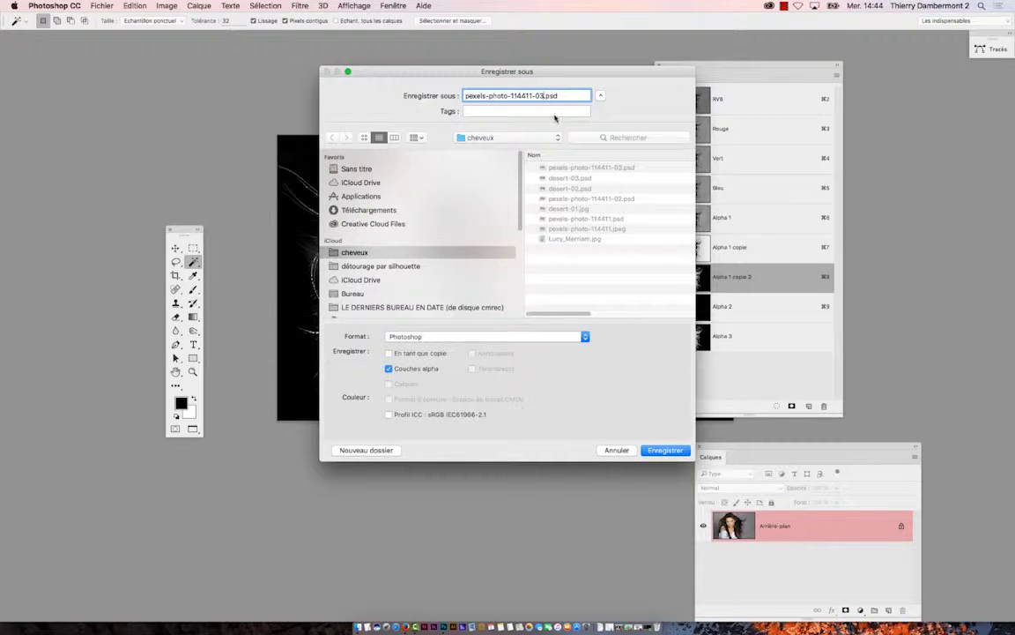
{"action": "key", "text": "Return"}
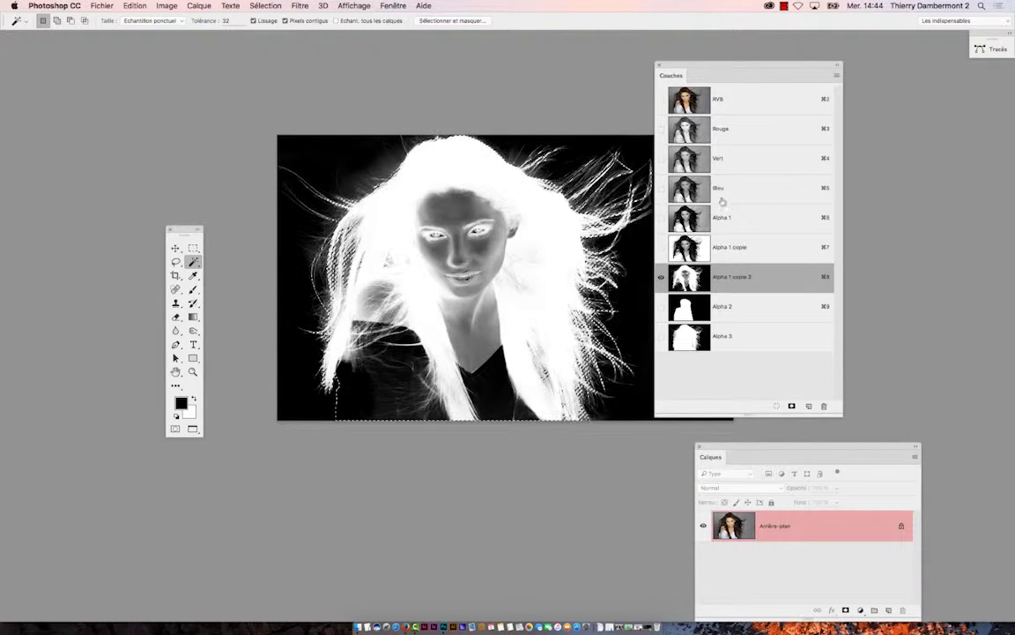
- Activate the RVB composite channel and move the selected woman into the desert document, placing her over the left half of the scene
{"action": "left_click", "coordinate": [719, 100]}
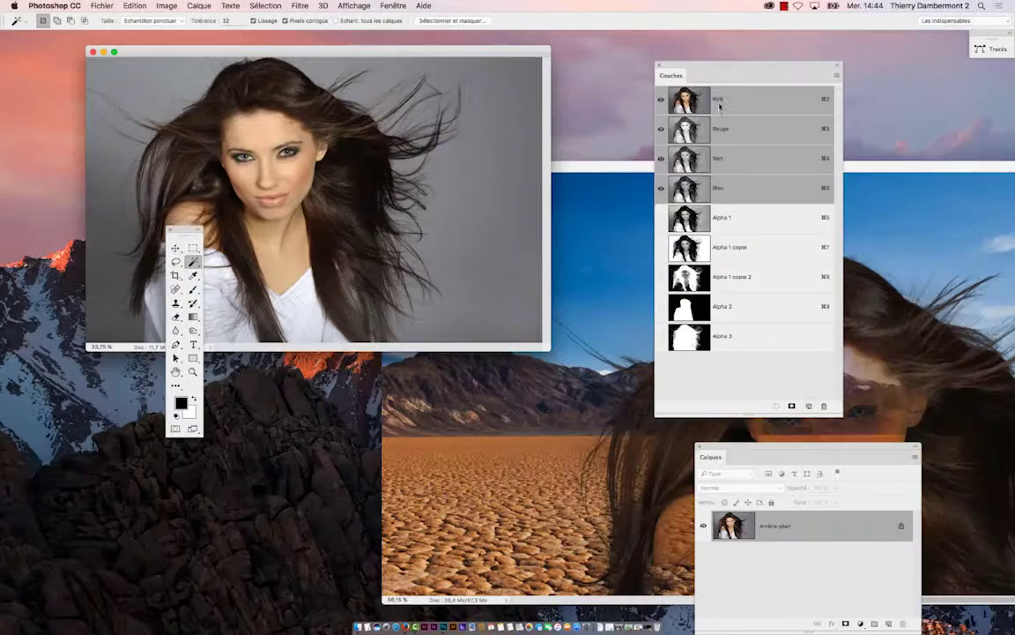
{"action": "key", "text": "v"}
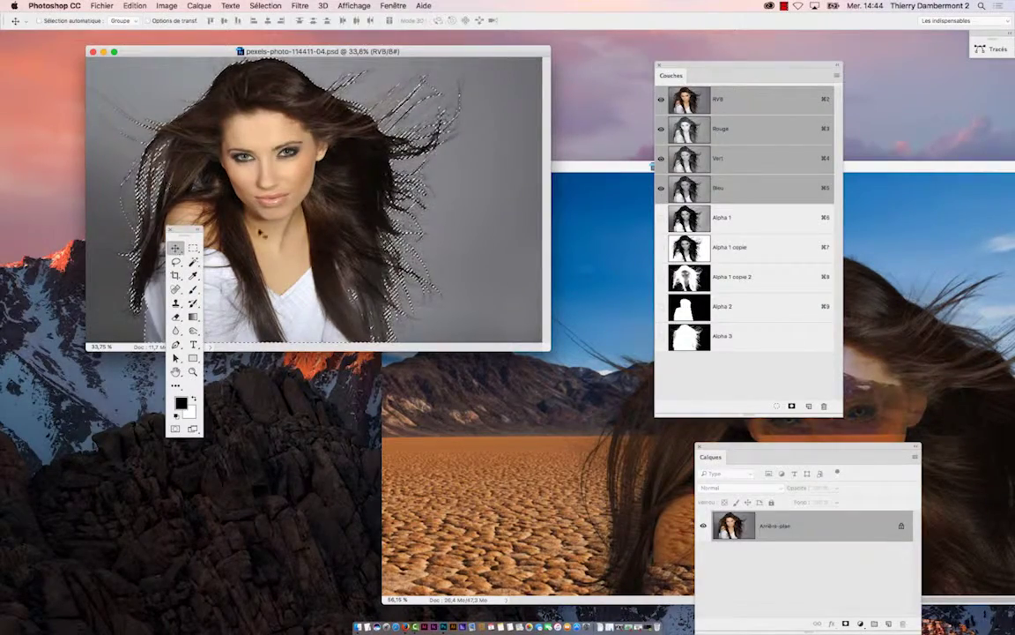
{"action": "left_click_drag", "start_coordinate": [332, 223], "coordinate": [504, 382]}
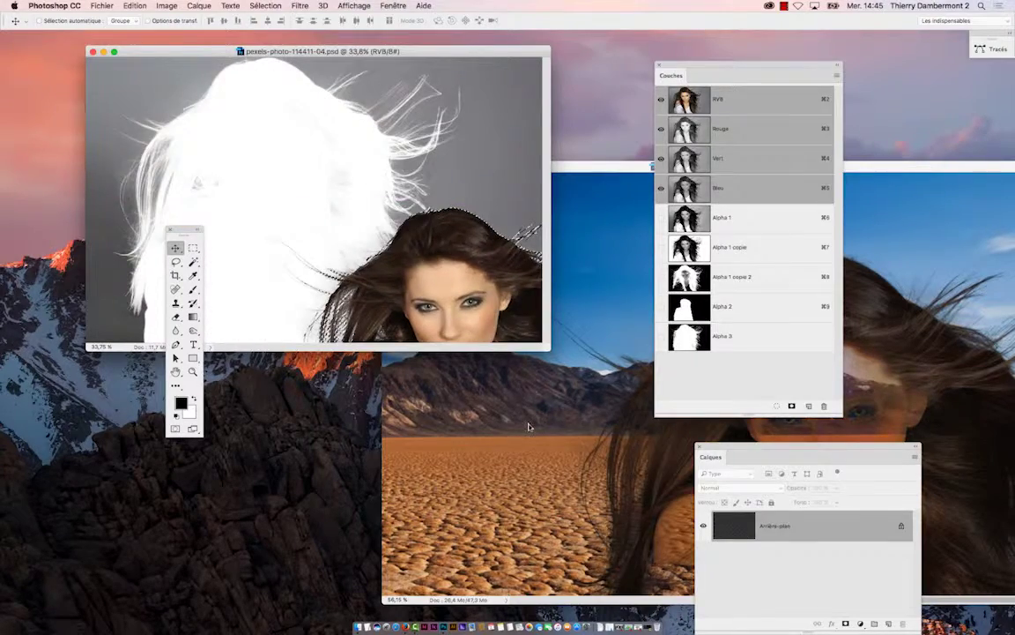
{"action": "left_click_drag", "start_coordinate": [529, 426], "coordinate": [533, 429]}
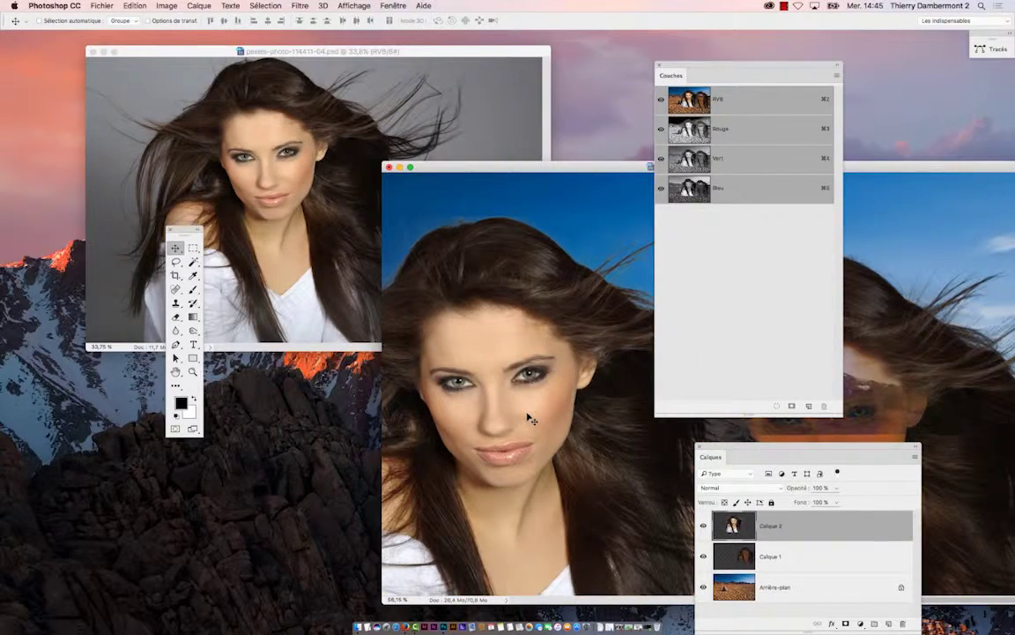
{"action": "key", "text": "f"}
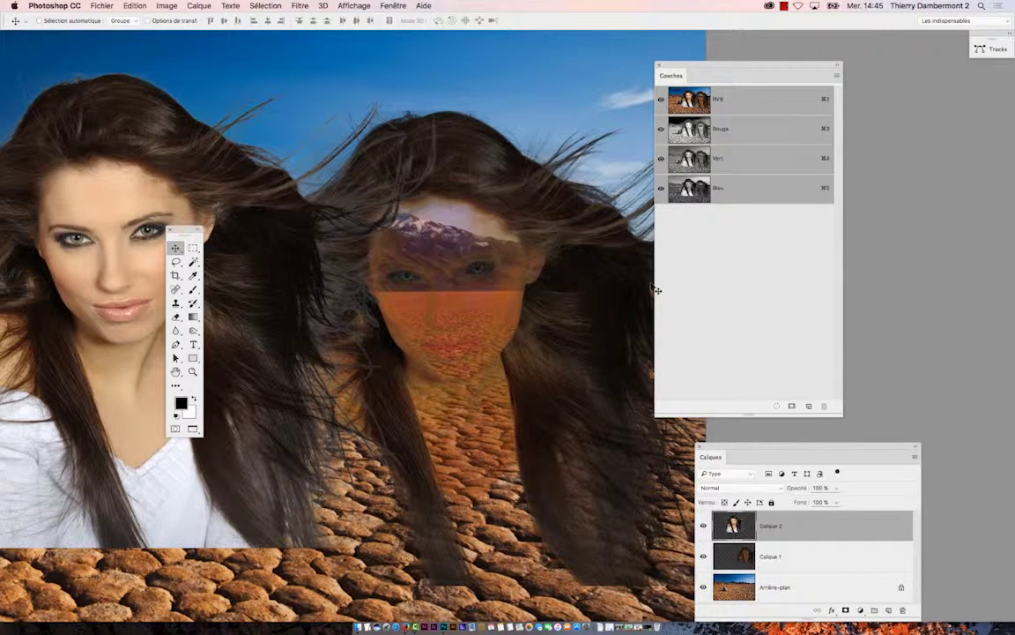
{"action": "left_click_drag", "start_coordinate": [212, 201], "coordinate": [346, 206]}
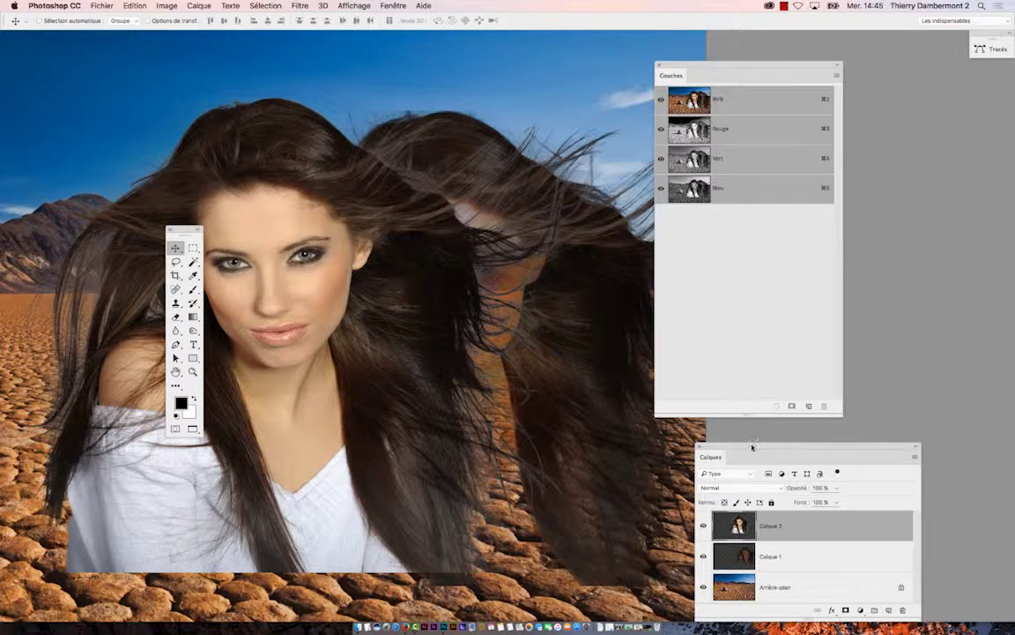
- Hide the Calque 1 layer and move the cut-out woman on Calque 2 to the right side of the desert scene
{"action": "left_click_drag", "start_coordinate": [751, 447], "coordinate": [532, 124]}
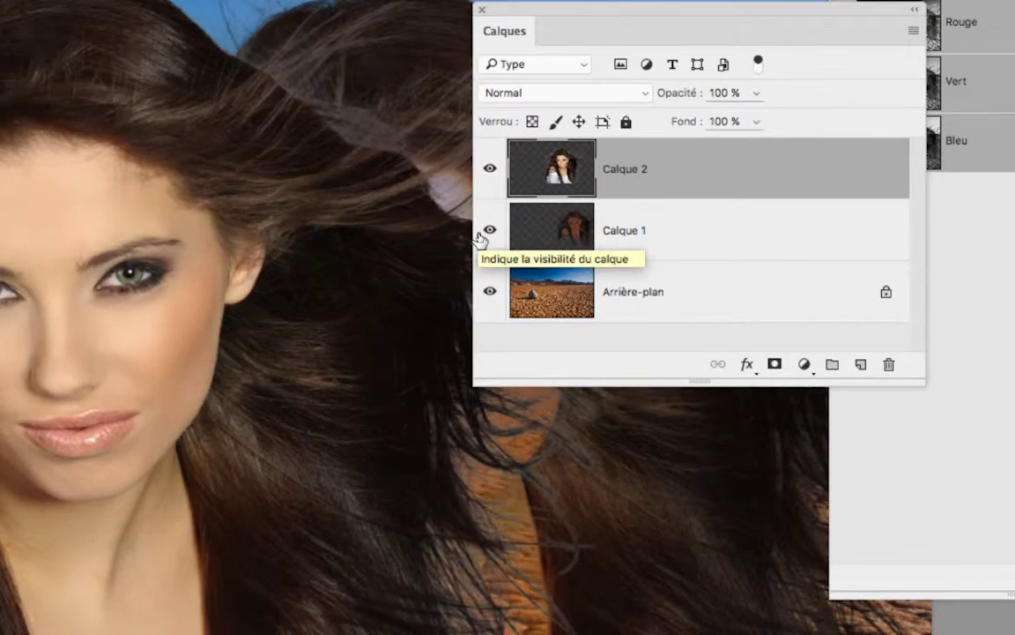
{"action": "left_click", "coordinate": [488, 233]}
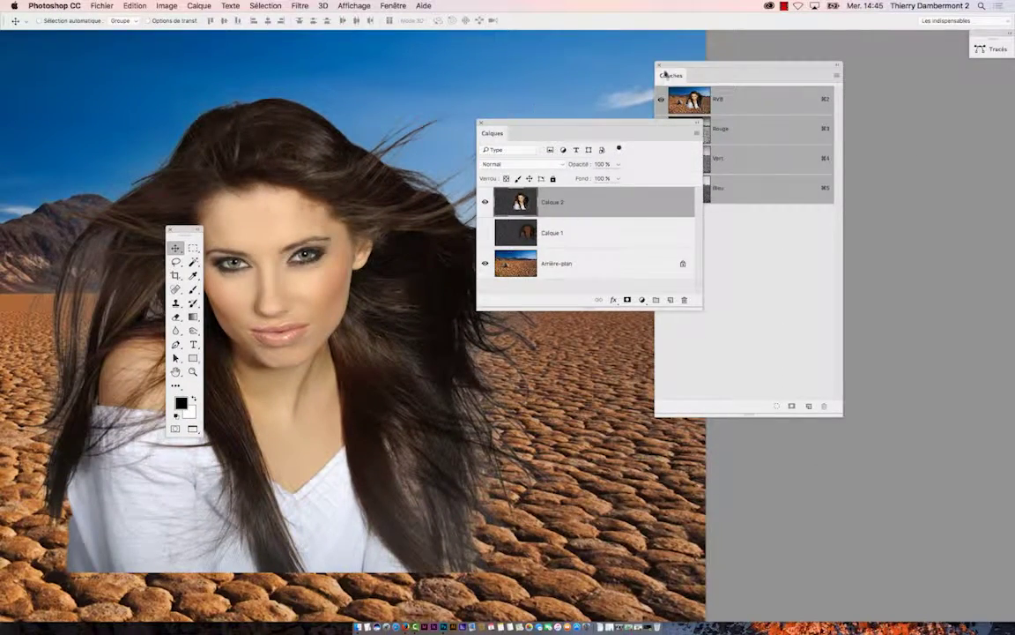
{"action": "left_click_drag", "start_coordinate": [665, 74], "coordinate": [862, 128]}
{"action": "left_click_drag", "start_coordinate": [615, 124], "coordinate": [796, 120]}
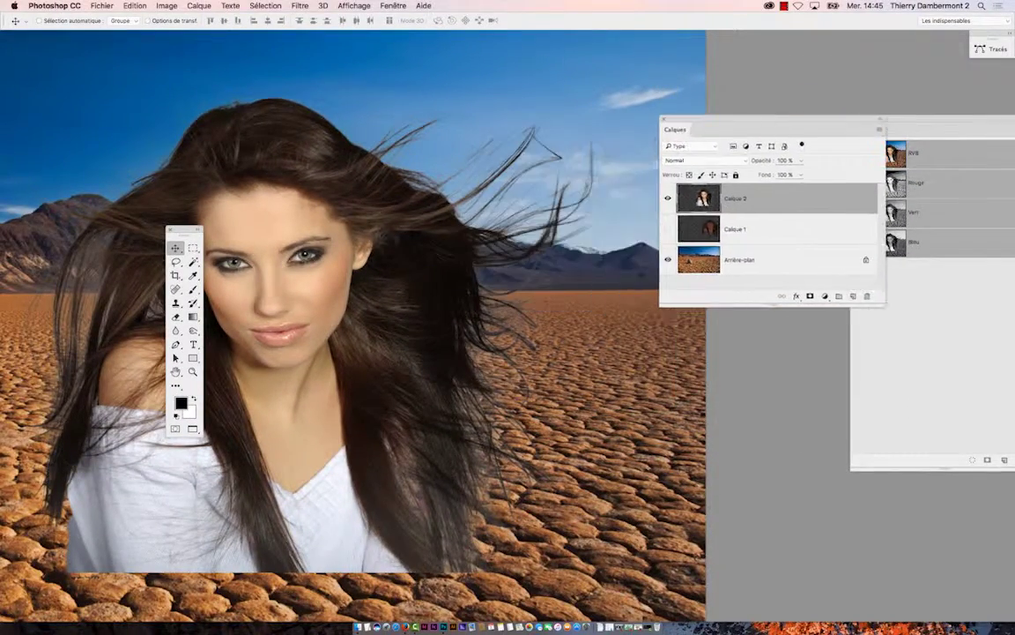
{"action": "left_click_drag", "start_coordinate": [335, 235], "coordinate": [529, 204]}
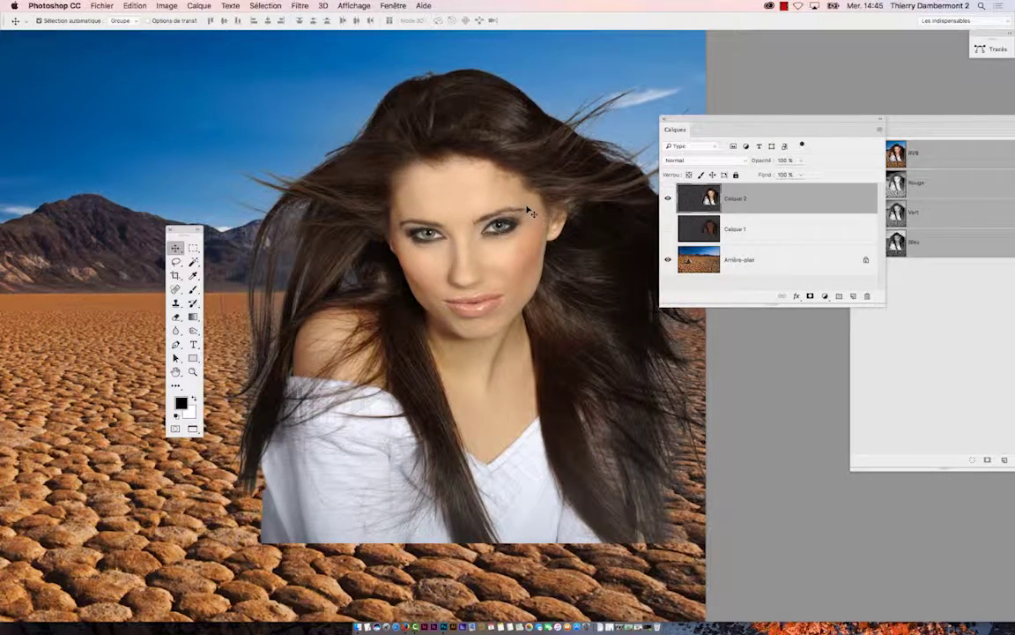
- Return to the original portrait document and rearrange the Calques and Couches panels around the image
{"action": "key", "text": "super+Tab"}
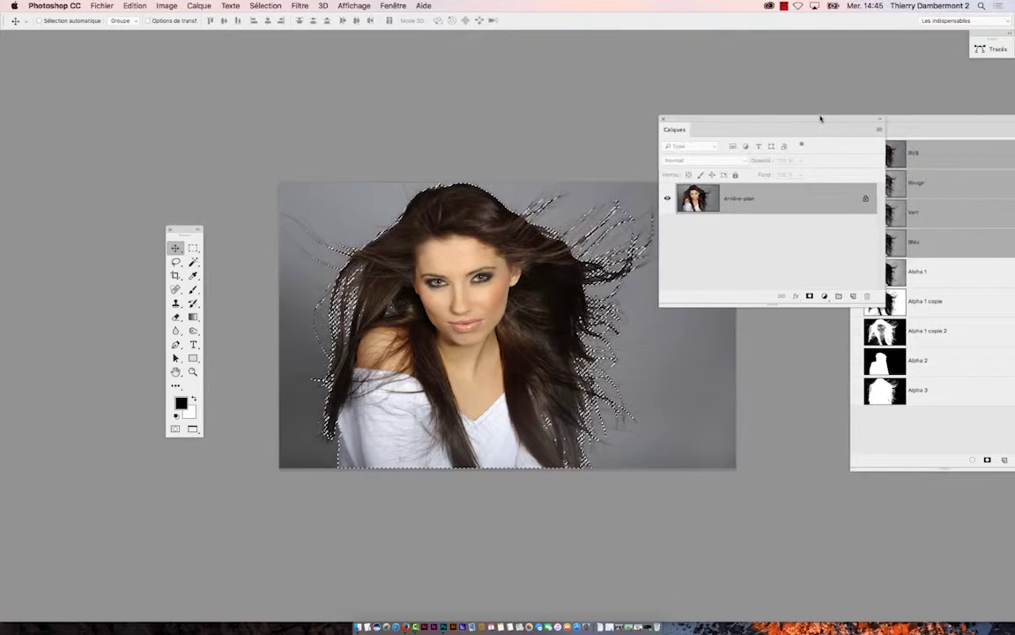
{"action": "left_click_drag", "start_coordinate": [820, 120], "coordinate": [189, 52]}
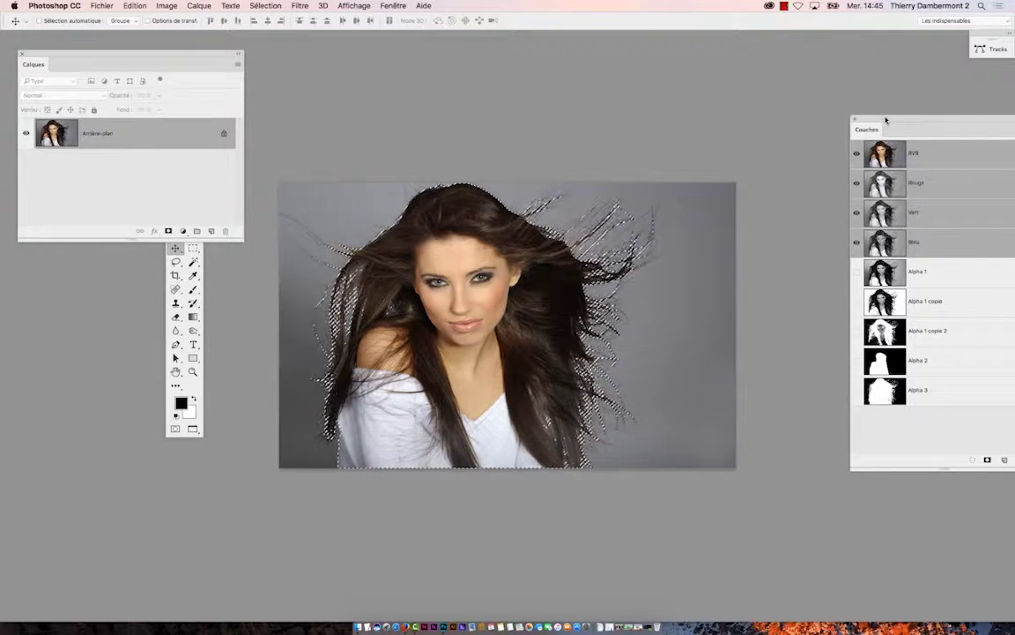
{"action": "left_click_drag", "start_coordinate": [885, 119], "coordinate": [703, 114]}
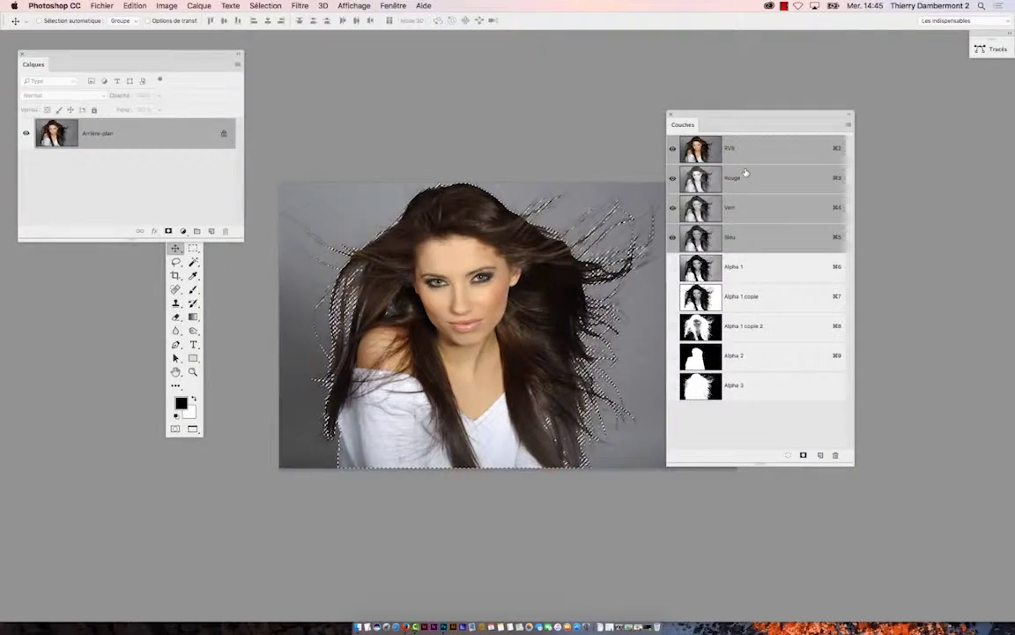
- Reactivate the portrait's RVB composite channel and bring the desert composite to the front in full-screen view
{"action": "left_click", "coordinate": [768, 273]}
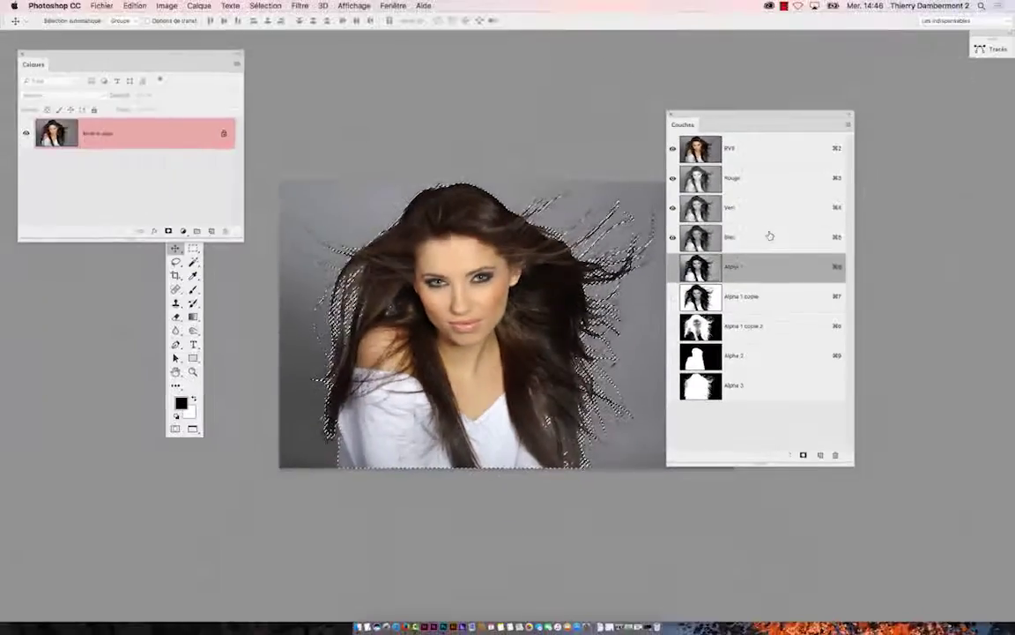
{"action": "key", "text": "f"}
{"action": "key", "text": "f"}
{"action": "key", "text": "f"}
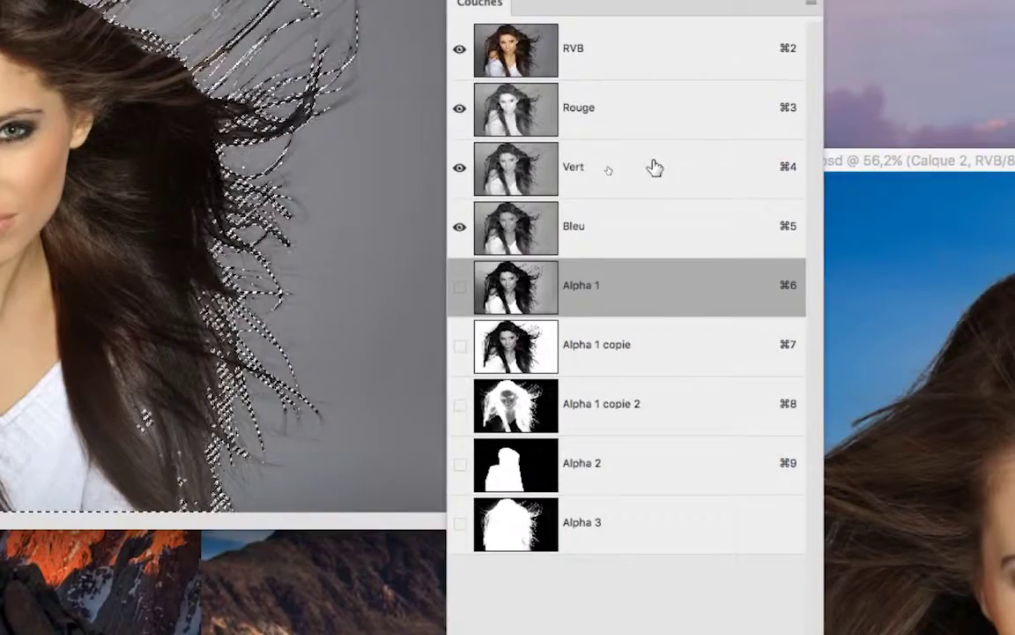
{"action": "left_click", "coordinate": [593, 63]}
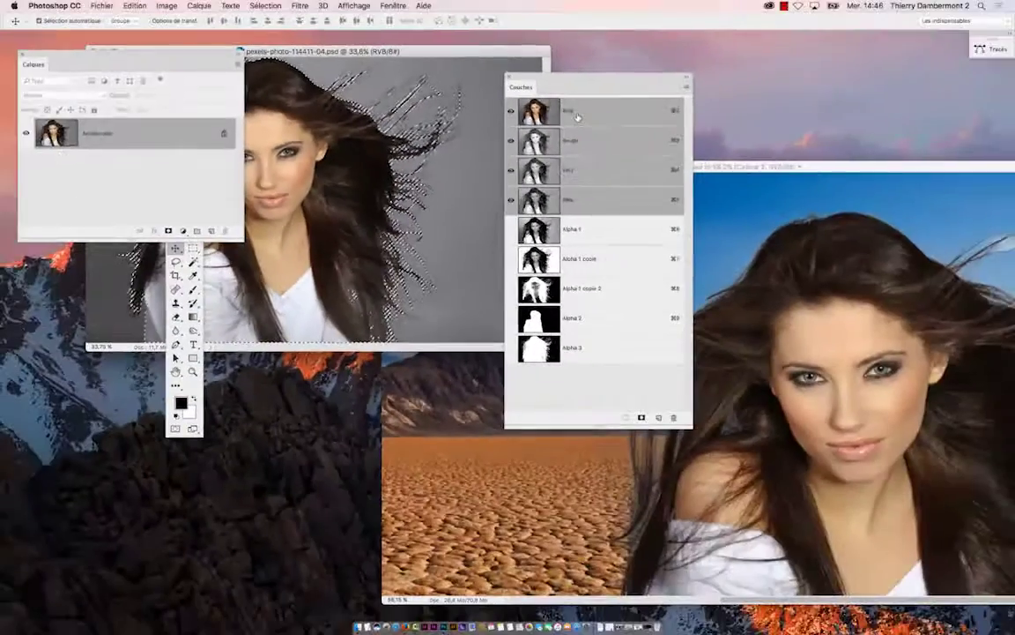
{"action": "left_click", "coordinate": [945, 228]}
{"action": "double_click", "coordinate": [732, 167]}
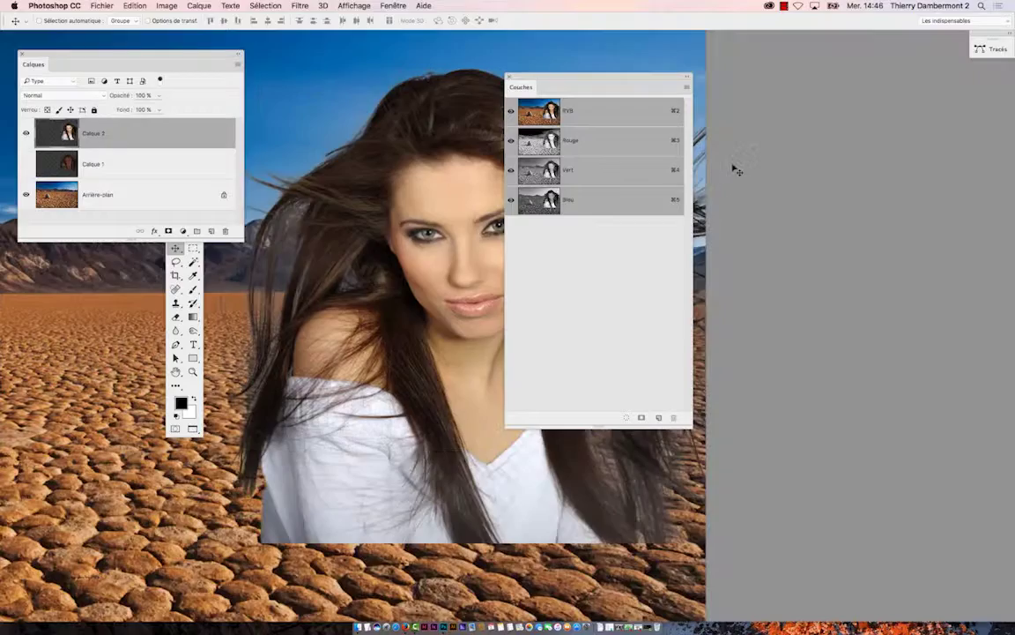